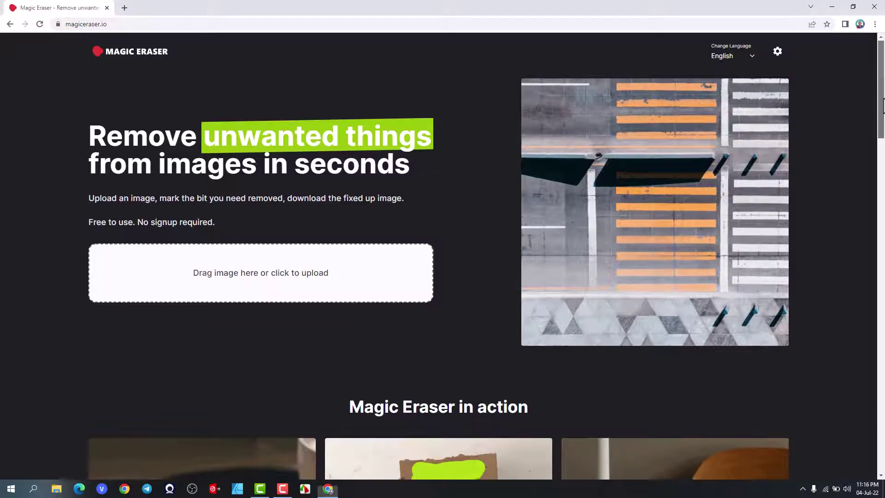
pyautogui.moveTo(882, 62); pyautogui.dragTo(883, 376)
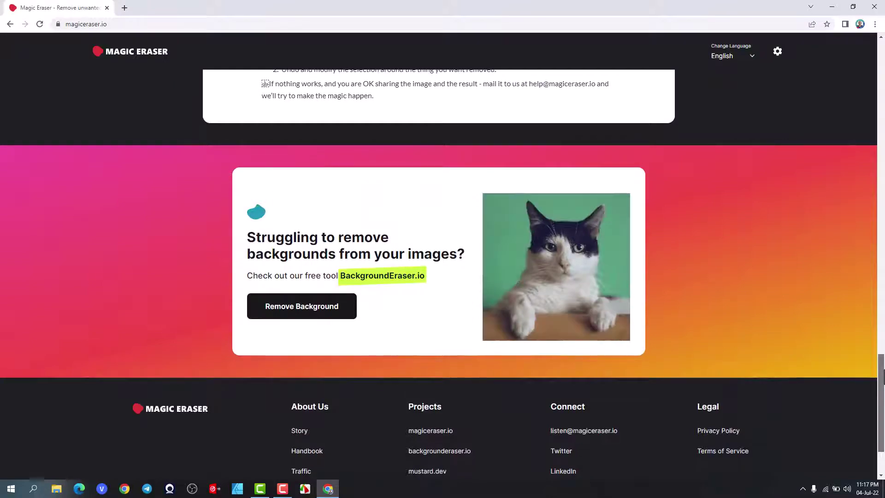
pyautogui.moveTo(882, 376); pyautogui.dragTo(880, 193)
pyautogui.scroll(-1, 880, 193)
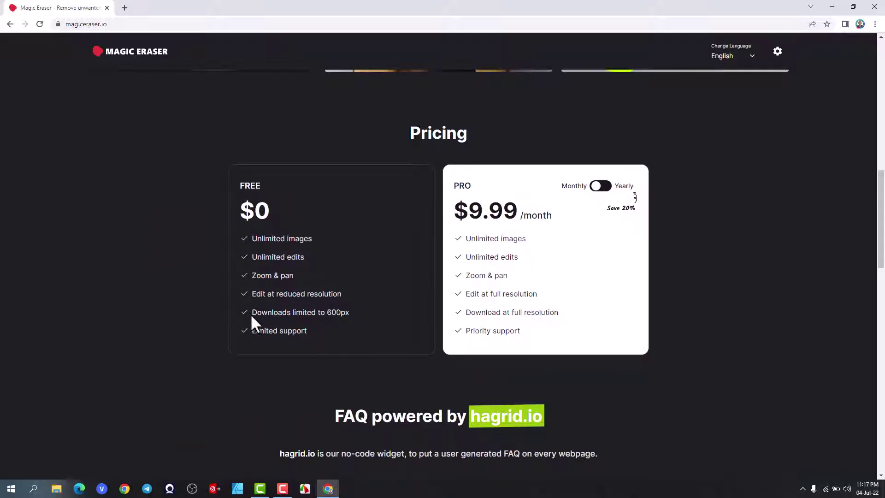
pyautogui.moveTo(252, 312); pyautogui.dragTo(343, 313)
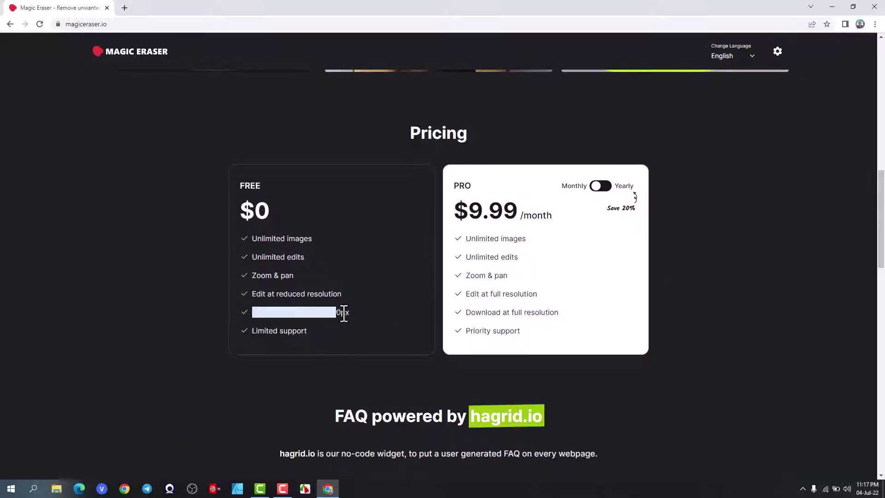
pyautogui.click(367, 312)
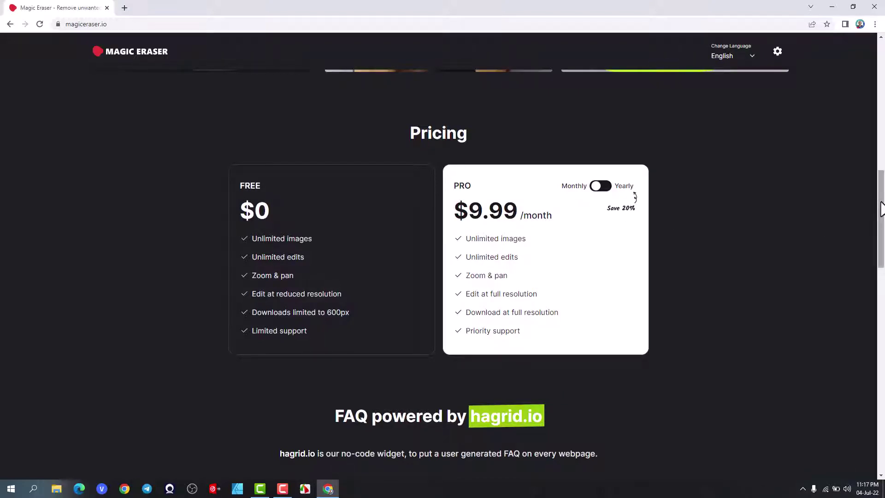
pyautogui.moveTo(881, 208); pyautogui.dragTo(881, 40)
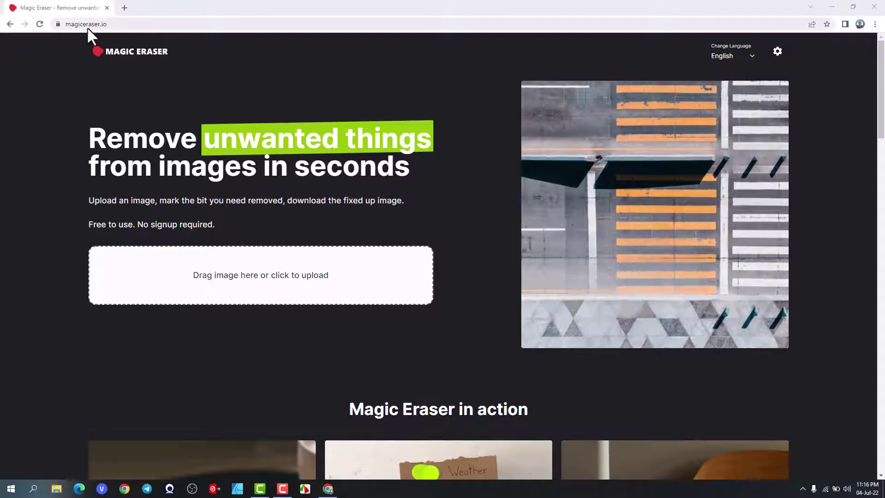
# Step: Upload the beach photo 1.jpg from the Downloads folder into the editor
pyautogui.click(279, 269)
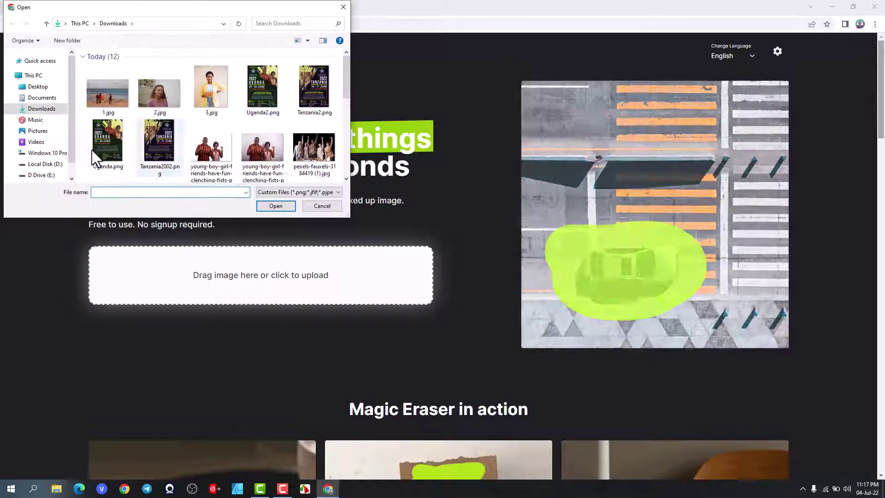
pyautogui.click(117, 96)
pyautogui.doubleClick(117, 96)
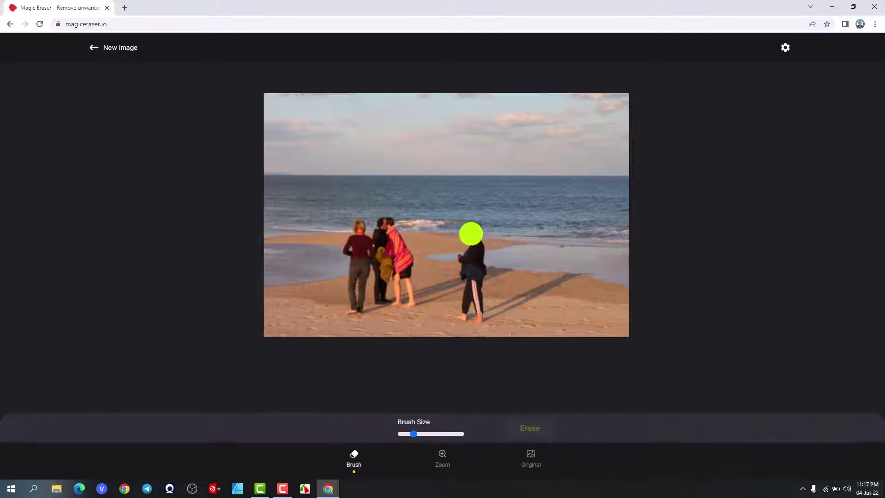
# Step: Brush over and erase the child and shadow on the right, then the woman in maroon
pyautogui.moveTo(477, 259)
pyautogui.mouseDown()
pyautogui.moveTo(458, 258)
pyautogui.moveTo(473, 266)
pyautogui.moveTo(468, 314)
pyautogui.mouseUp()
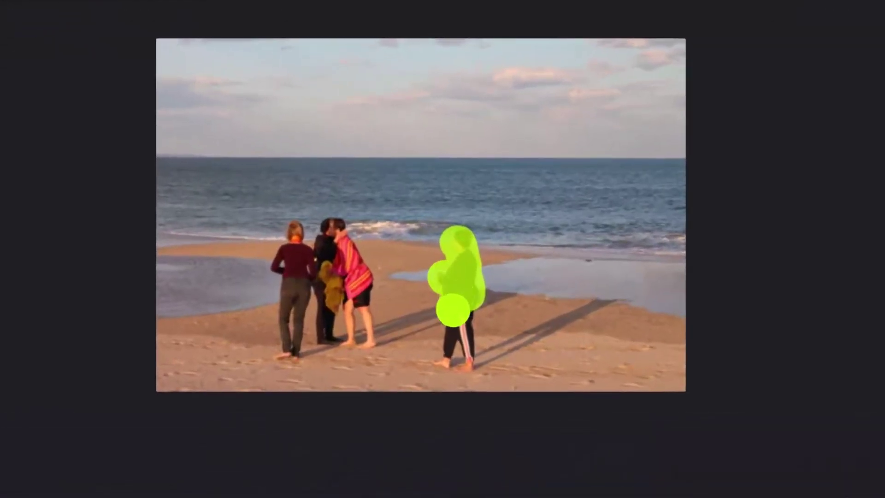
pyautogui.moveTo(467, 360)
pyautogui.mouseDown()
pyautogui.moveTo(471, 277)
pyautogui.moveTo(473, 351)
pyautogui.moveTo(626, 293)
pyautogui.mouseUp()
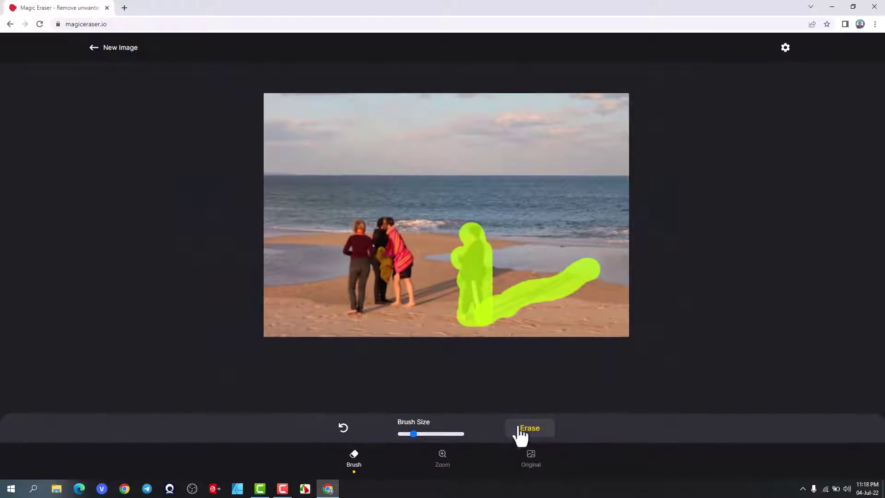
pyautogui.click(530, 427)
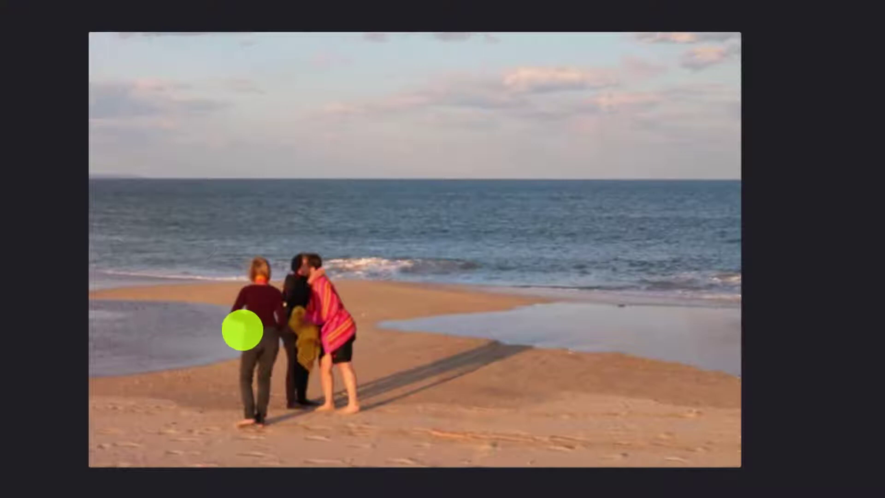
pyautogui.moveTo(267, 268)
pyautogui.mouseDown()
pyautogui.moveTo(247, 313)
pyautogui.moveTo(256, 372)
pyautogui.moveTo(249, 421)
pyautogui.moveTo(282, 393)
pyautogui.moveTo(280, 405)
pyautogui.moveTo(295, 406)
pyautogui.moveTo(295, 267)
pyautogui.moveTo(285, 322)
pyautogui.moveTo(323, 346)
pyautogui.moveTo(322, 408)
pyautogui.moveTo(356, 394)
pyautogui.moveTo(346, 318)
pyautogui.moveTo(317, 258)
pyautogui.moveTo(311, 349)
pyautogui.moveTo(341, 390)
pyautogui.moveTo(385, 392)
pyautogui.moveTo(414, 371)
pyautogui.moveTo(455, 368)
pyautogui.moveTo(519, 339)
pyautogui.moveTo(395, 382)
pyautogui.moveTo(364, 406)
pyautogui.moveTo(295, 282)
pyautogui.mouseUp()
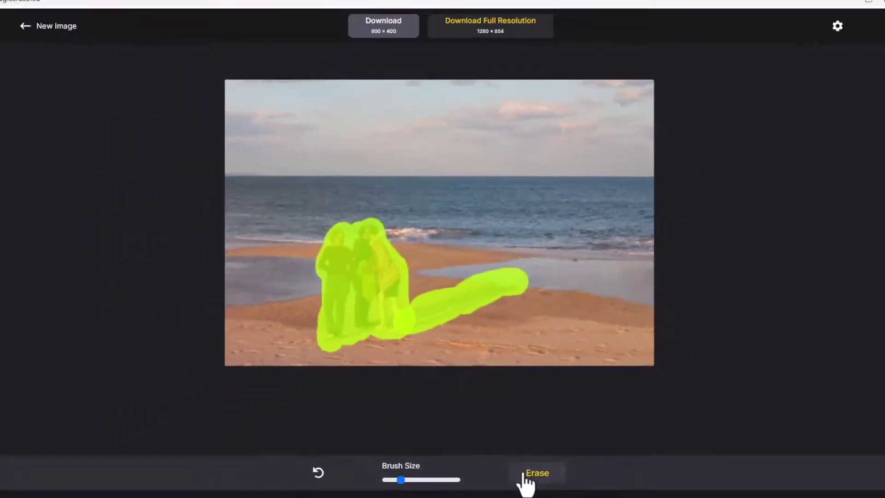
pyautogui.click(525, 427)
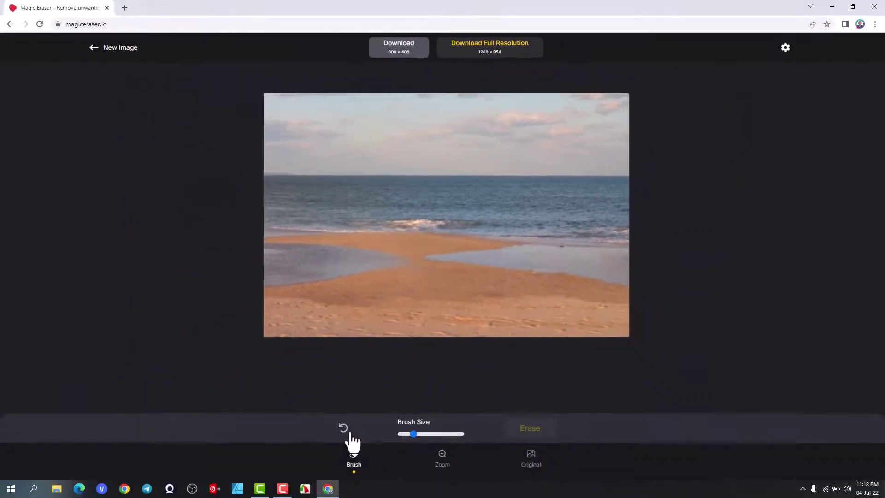
# Step: Undo the erase, mask the right shadow, child and middle figures, and erase them together
pyautogui.click(343, 429)
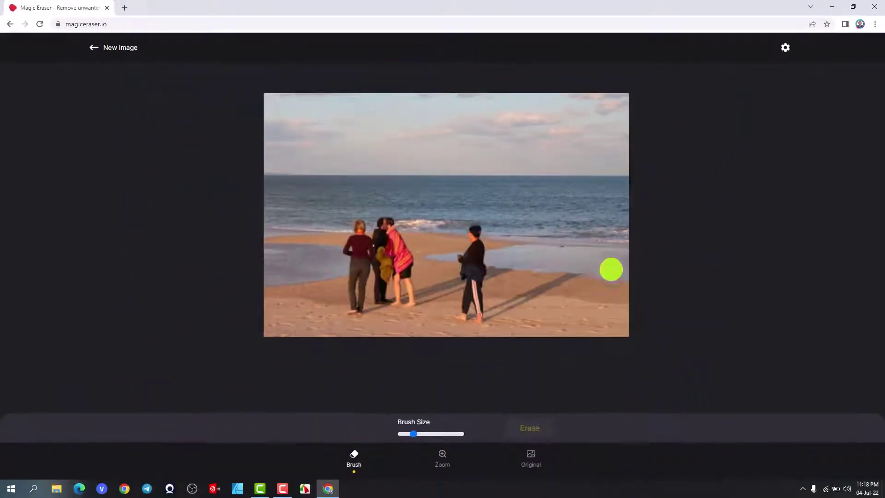
pyautogui.moveTo(567, 279)
pyautogui.mouseDown()
pyautogui.moveTo(516, 297)
pyautogui.moveTo(475, 265)
pyautogui.moveTo(477, 306)
pyautogui.moveTo(474, 231)
pyautogui.mouseUp()
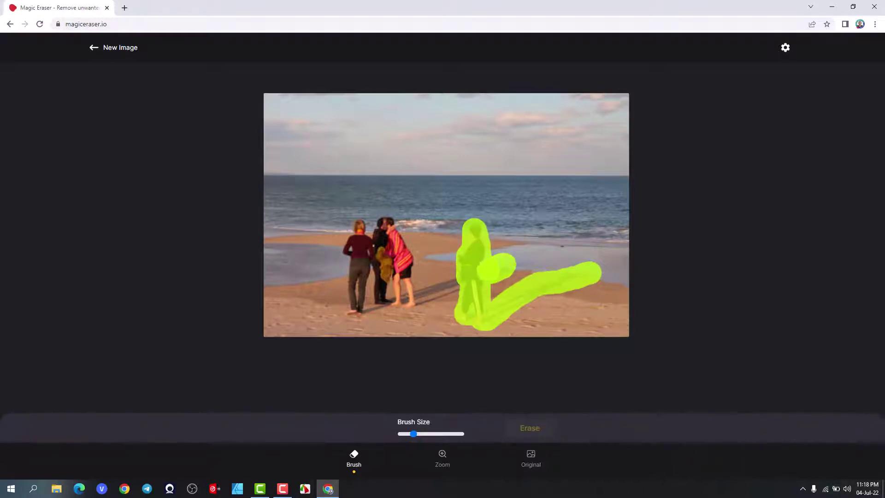
pyautogui.moveTo(497, 268); pyautogui.dragTo(413, 310)
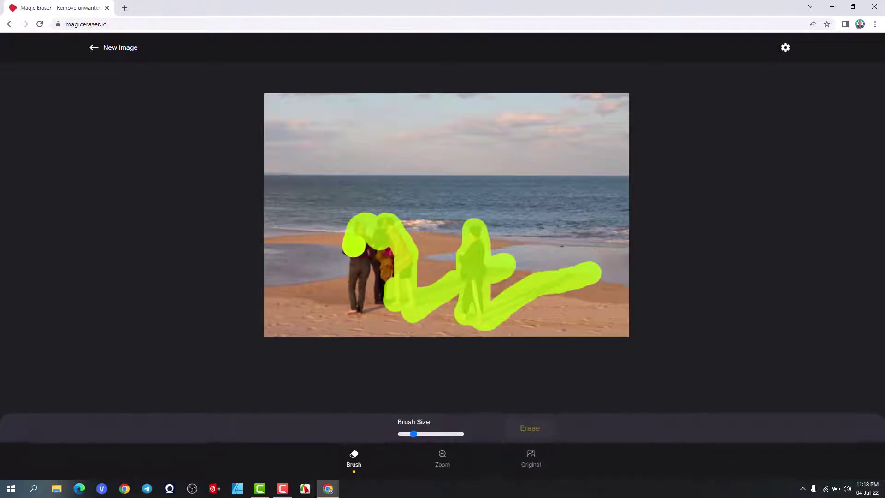
pyautogui.moveTo(352, 276)
pyautogui.mouseDown()
pyautogui.moveTo(351, 309)
pyautogui.moveTo(368, 279)
pyautogui.mouseUp()
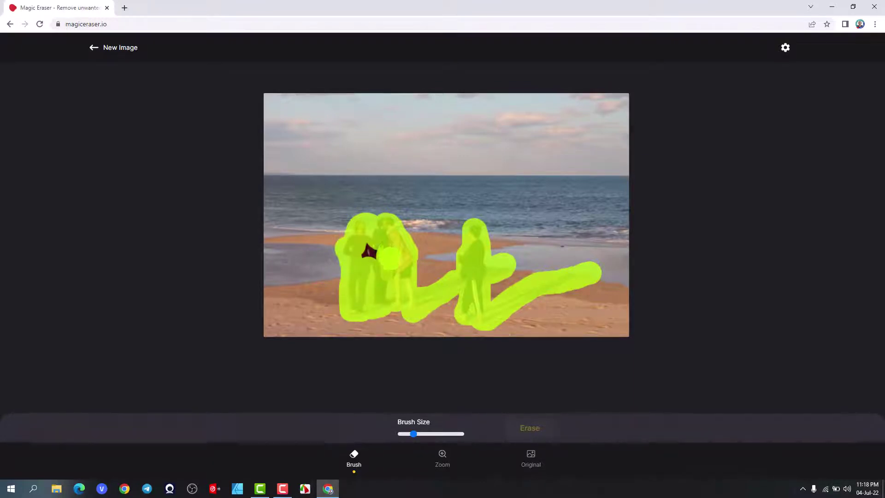
pyautogui.moveTo(378, 257); pyautogui.dragTo(389, 284)
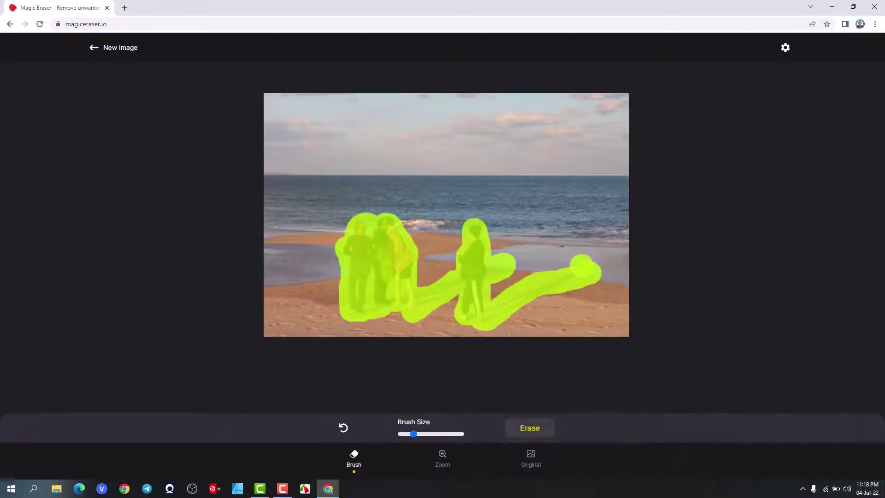
pyautogui.click(547, 433)
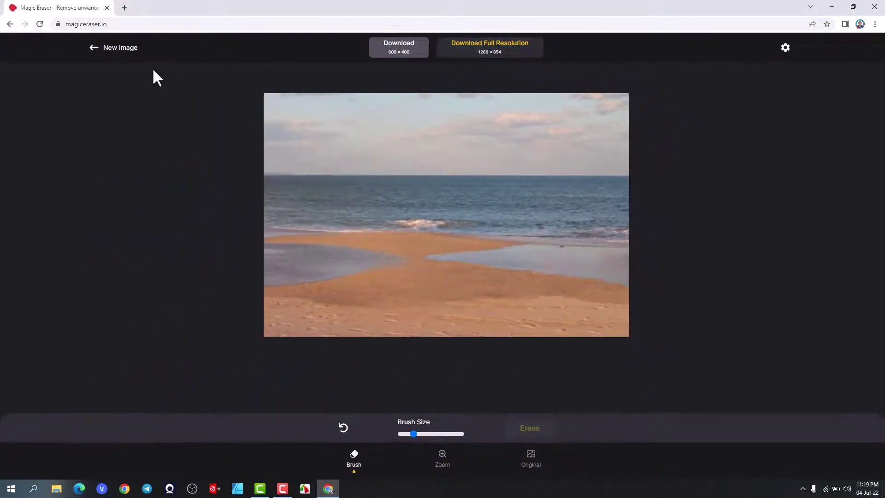
# Step: Start a new image and upload 2.jpg of the woman by the wall
pyautogui.click(114, 49)
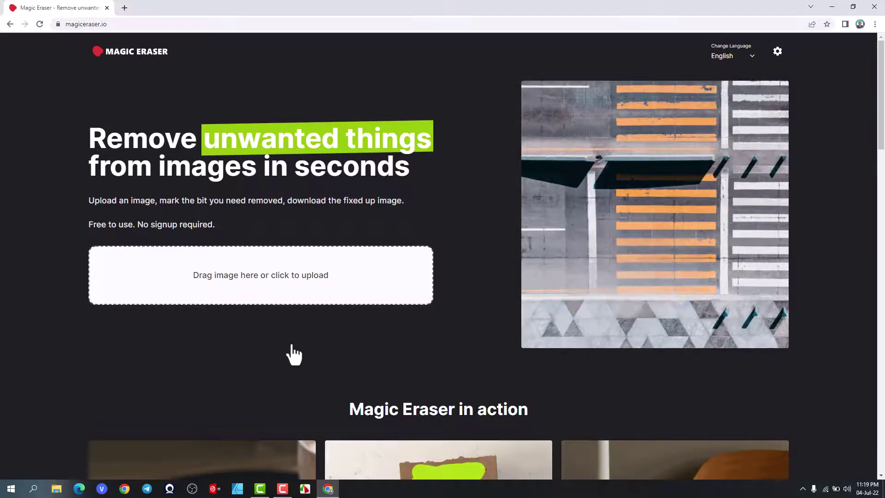
pyautogui.click(279, 283)
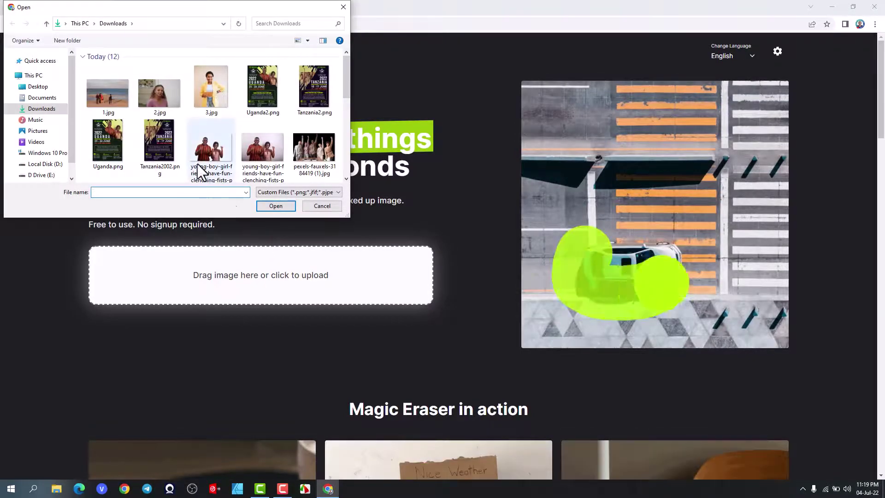
pyautogui.doubleClick(157, 91)
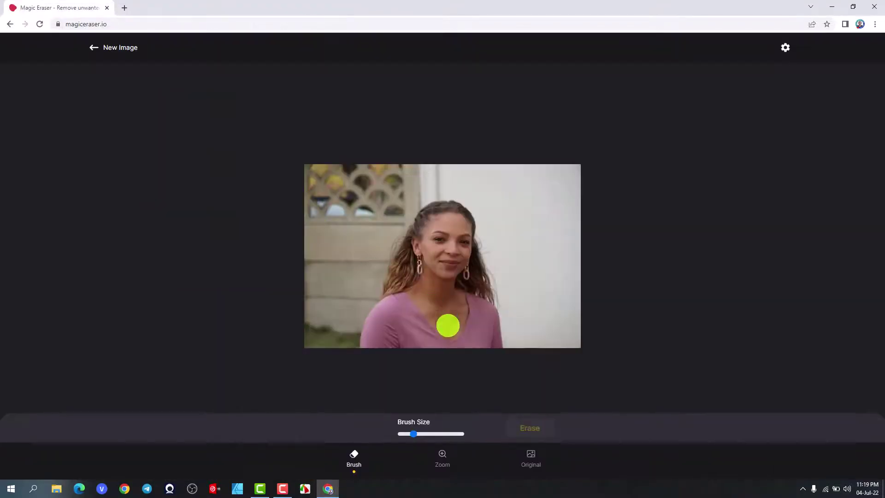
# Step: Mask the woman from shoulder to face, shrink the brush, and erase her
pyautogui.scroll(3, 443, 326)
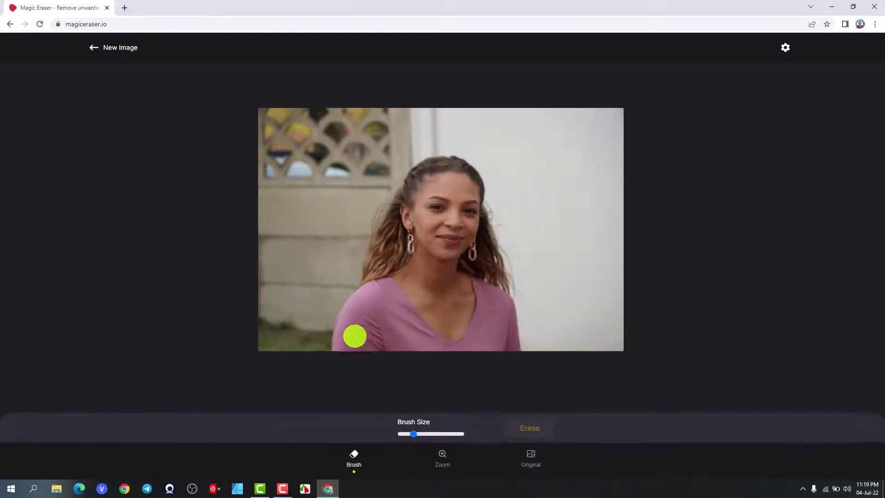
pyautogui.moveTo(337, 345)
pyautogui.mouseDown()
pyautogui.moveTo(339, 321)
pyautogui.moveTo(368, 272)
pyautogui.moveTo(379, 208)
pyautogui.moveTo(417, 169)
pyautogui.moveTo(457, 159)
pyautogui.moveTo(524, 295)
pyautogui.moveTo(512, 322)
pyautogui.moveTo(519, 345)
pyautogui.moveTo(338, 350)
pyautogui.mouseUp()
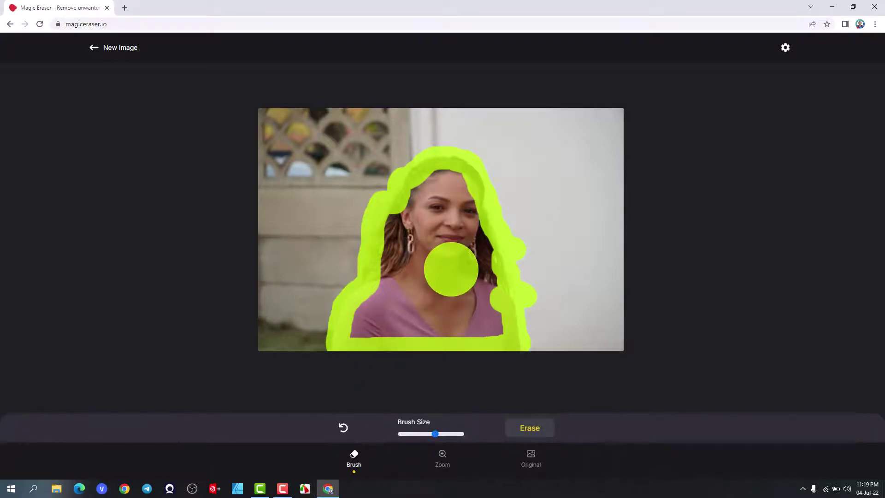
pyautogui.moveTo(450, 267)
pyautogui.mouseDown()
pyautogui.moveTo(448, 193)
pyautogui.moveTo(483, 314)
pyautogui.moveTo(362, 318)
pyautogui.moveTo(388, 227)
pyautogui.moveTo(417, 195)
pyautogui.moveTo(441, 283)
pyautogui.mouseUp()
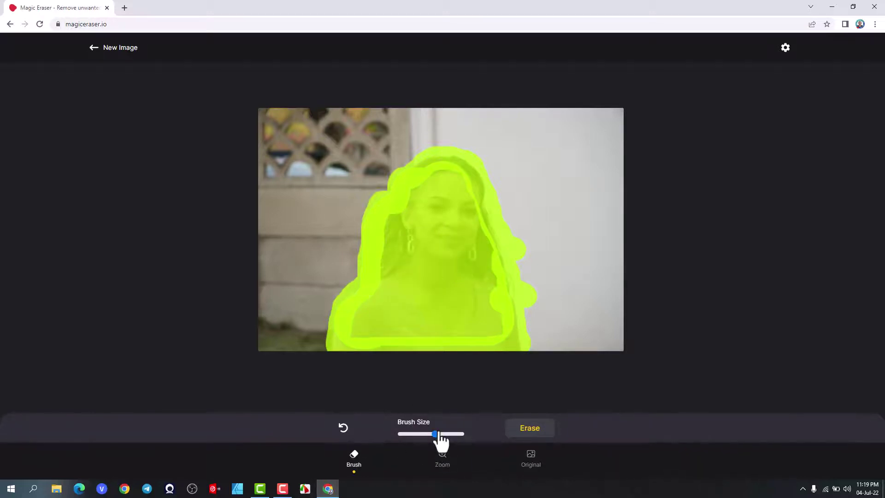
pyautogui.moveTo(436, 434); pyautogui.dragTo(412, 434)
pyautogui.click(531, 431)
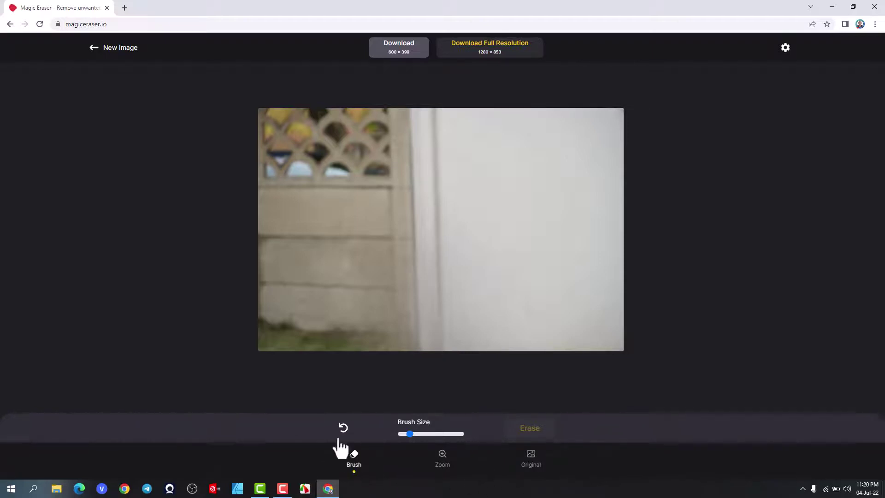
# Step: Undo, repaint the whole woman with a larger brush, erase her, and view the original
pyautogui.click(344, 429)
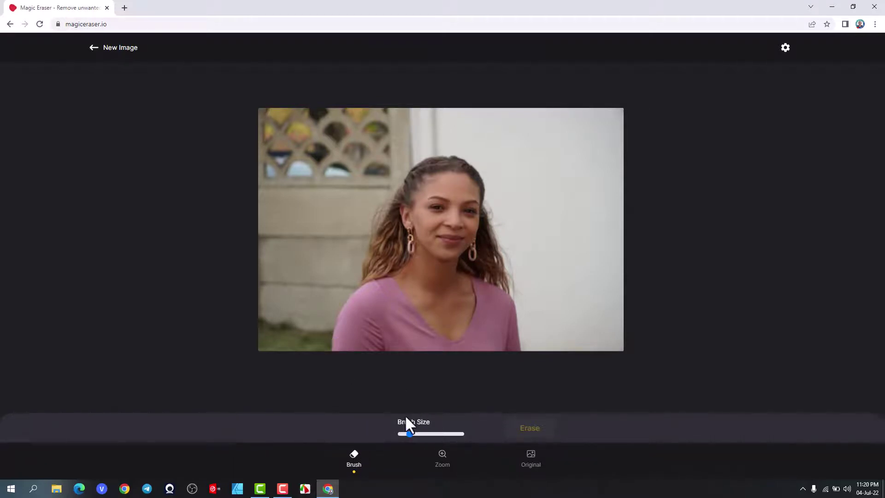
pyautogui.moveTo(410, 434); pyautogui.dragTo(433, 433)
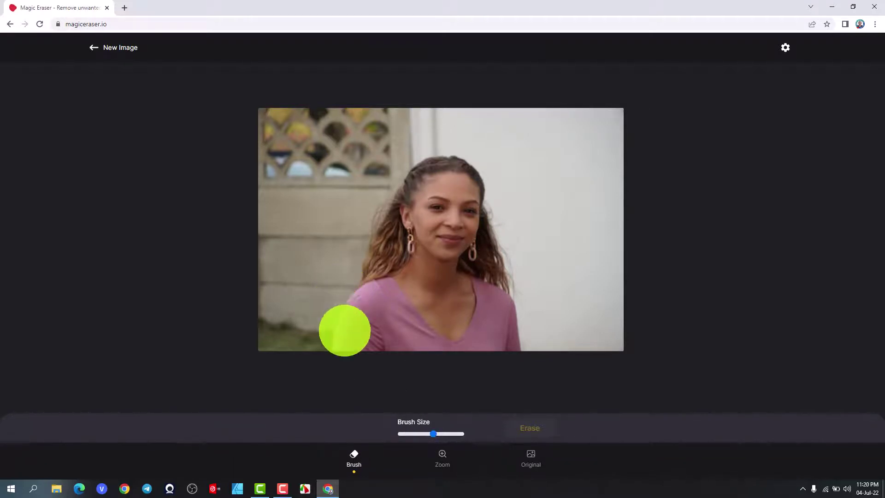
pyautogui.moveTo(350, 335)
pyautogui.mouseDown()
pyautogui.moveTo(382, 237)
pyautogui.moveTo(431, 173)
pyautogui.moveTo(460, 182)
pyautogui.moveTo(468, 208)
pyautogui.moveTo(510, 261)
pyautogui.moveTo(510, 326)
pyautogui.moveTo(381, 336)
pyautogui.moveTo(407, 312)
pyautogui.moveTo(421, 227)
pyautogui.moveTo(461, 261)
pyautogui.moveTo(480, 296)
pyautogui.moveTo(440, 265)
pyautogui.mouseUp()
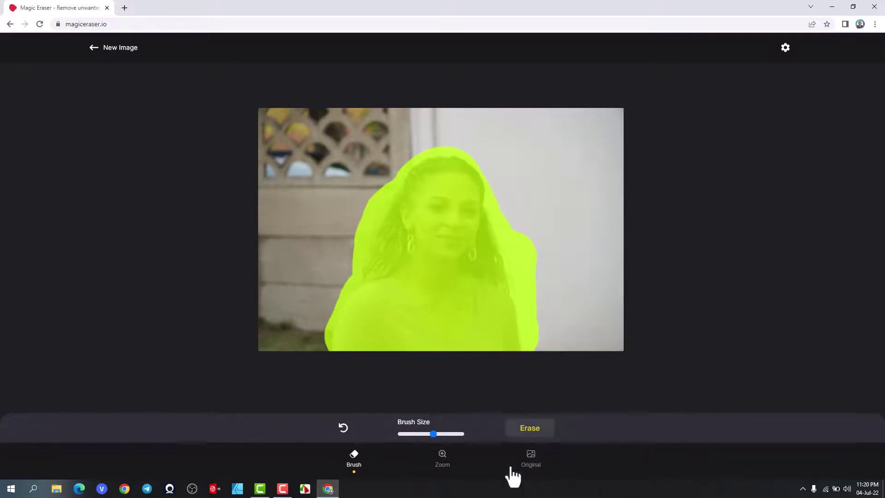
pyautogui.click(533, 431)
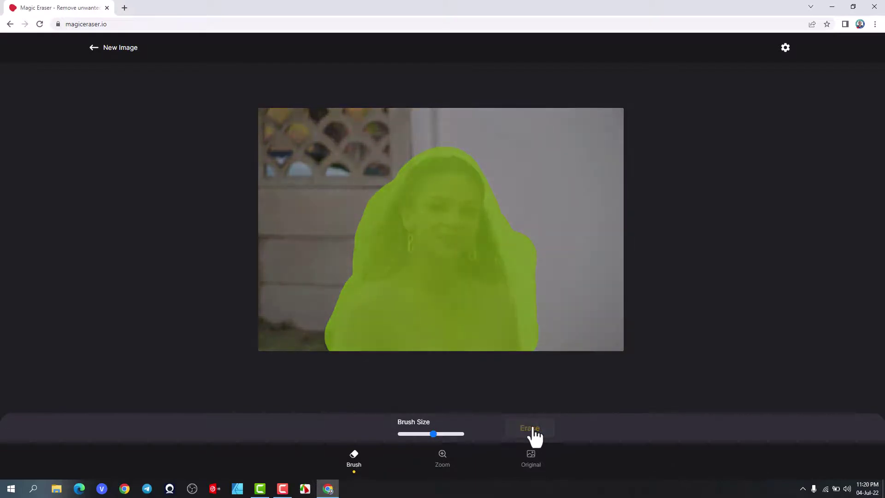
pyautogui.click(535, 466)
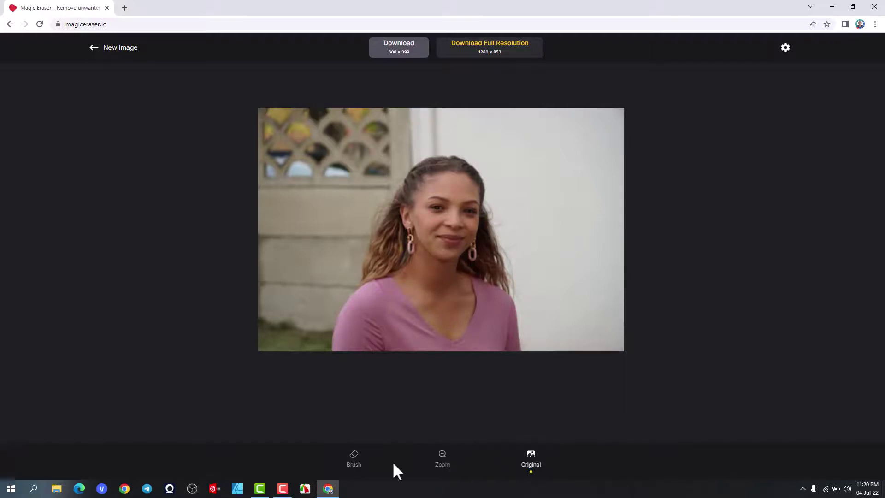
# Step: Toggle between the edited and original wall photo, then go back to the home page
pyautogui.click(354, 458)
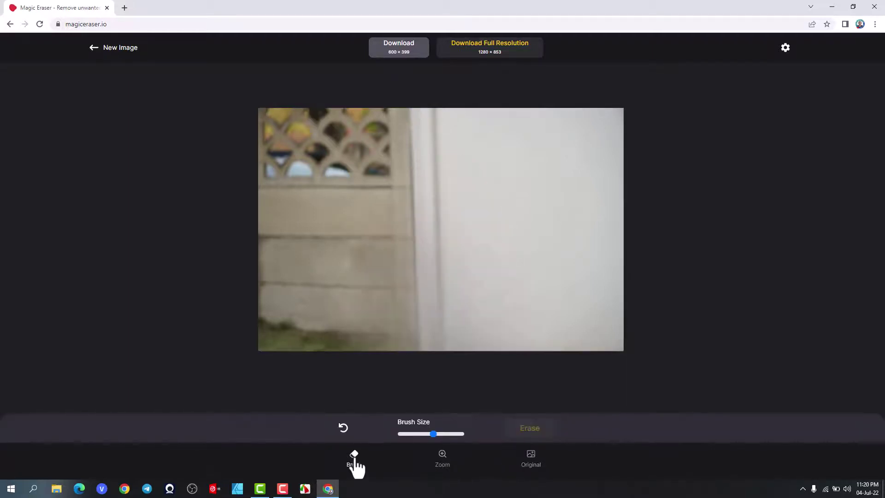
pyautogui.click(537, 467)
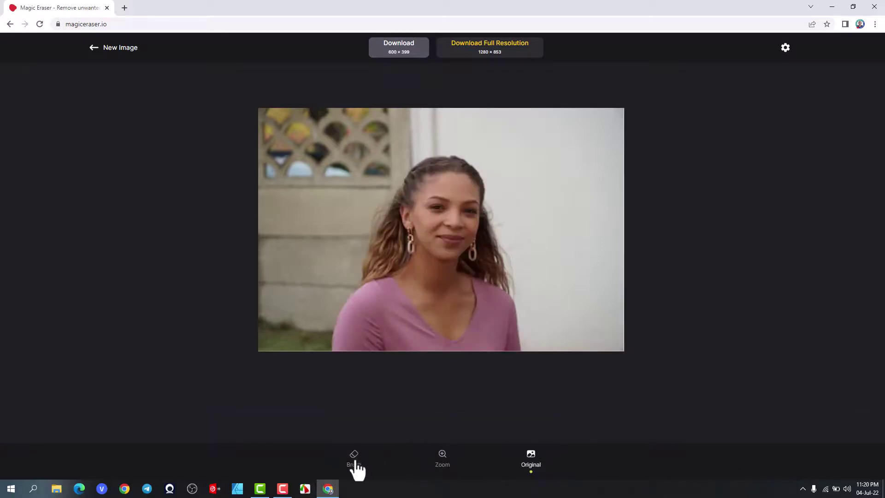
pyautogui.click(355, 460)
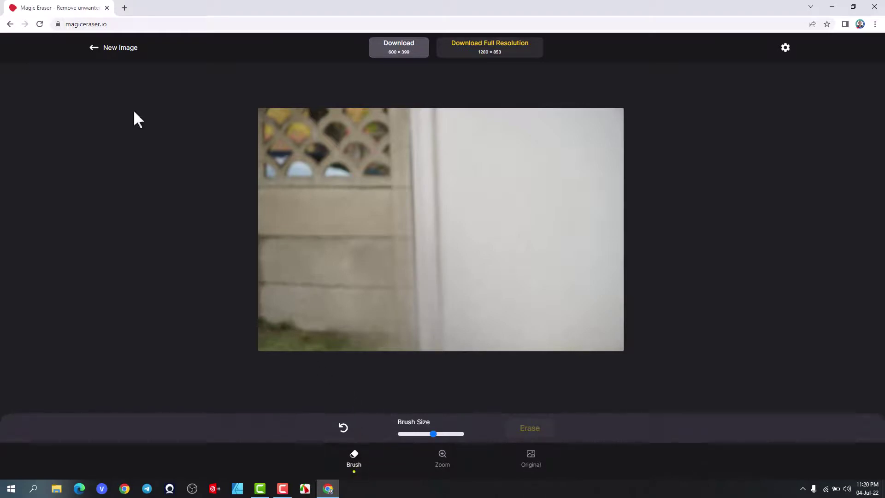
pyautogui.click(121, 48)
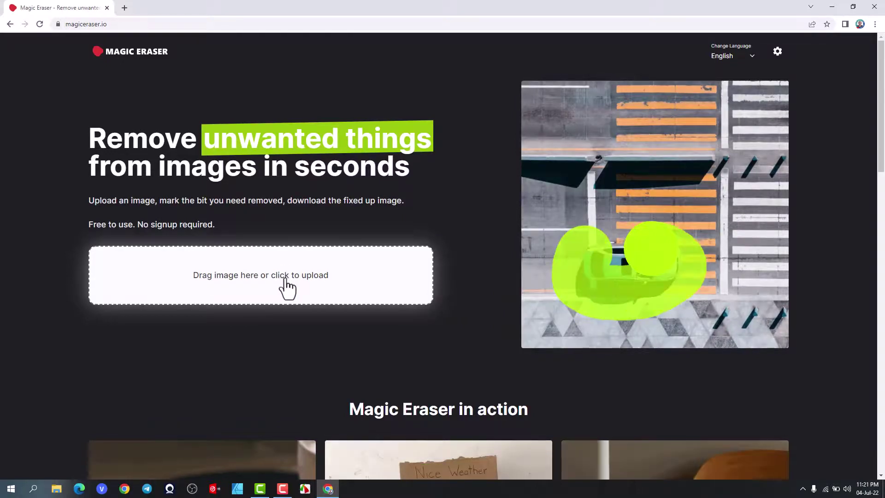
# Step: Upload 3.jpg, the woman in the yellow blazer, from Downloads into the editor
pyautogui.click(325, 274)
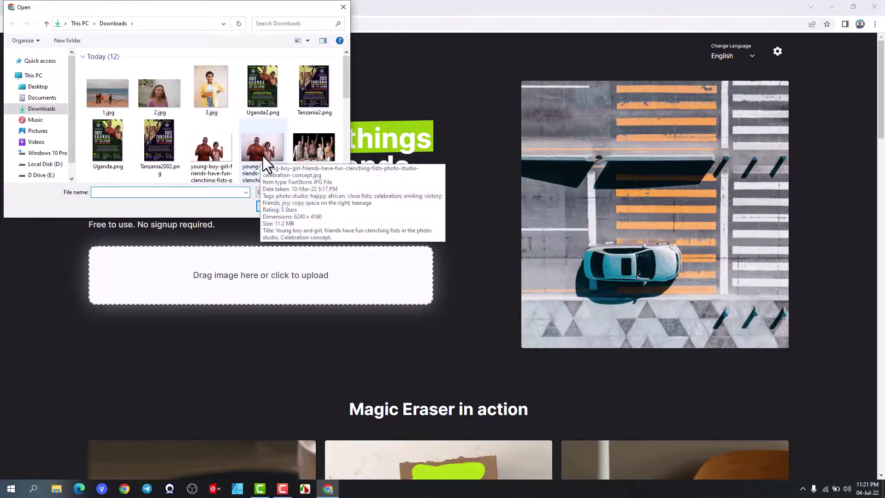
pyautogui.scroll(-2, 267, 146)
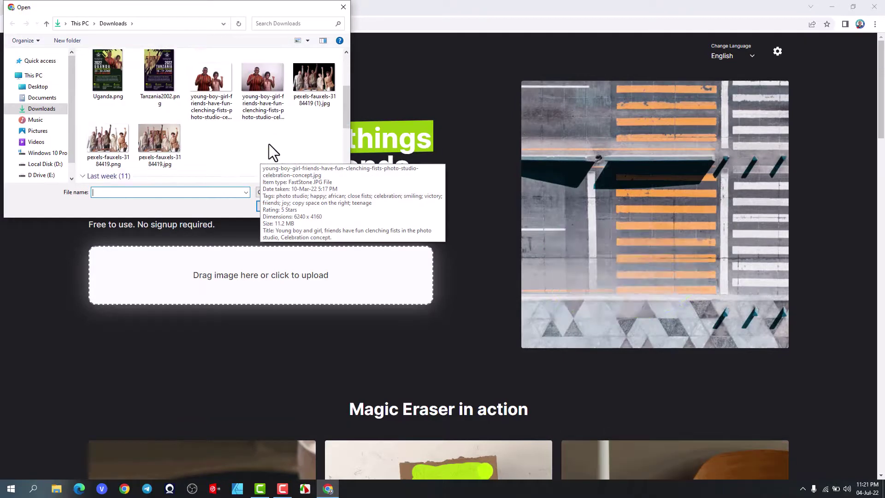
pyautogui.scroll(2, 269, 143)
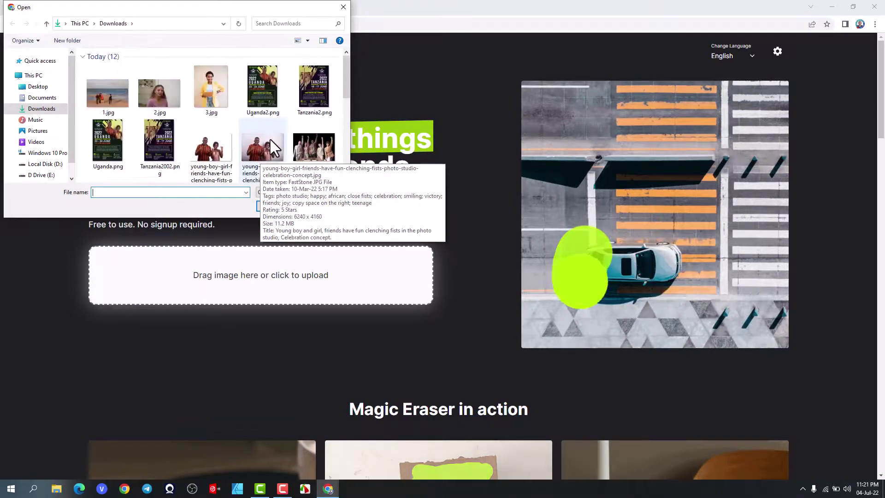
pyautogui.doubleClick(212, 92)
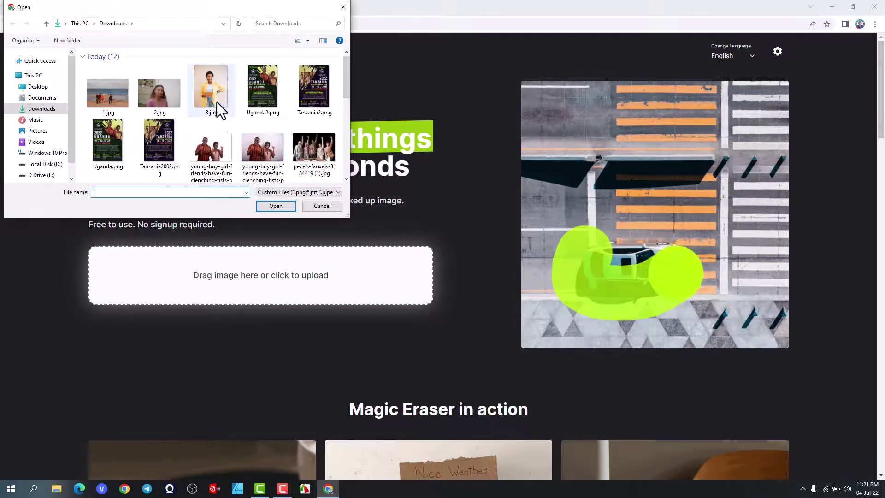
pyautogui.click(206, 91)
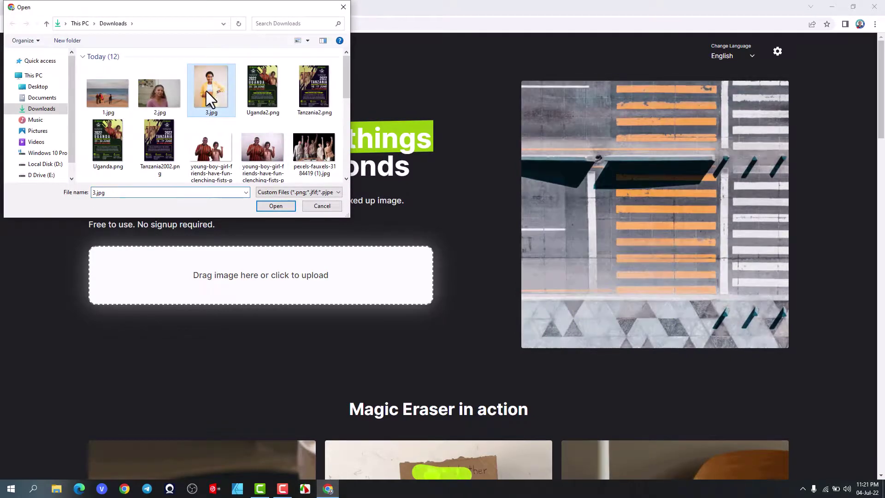
pyautogui.click(276, 206)
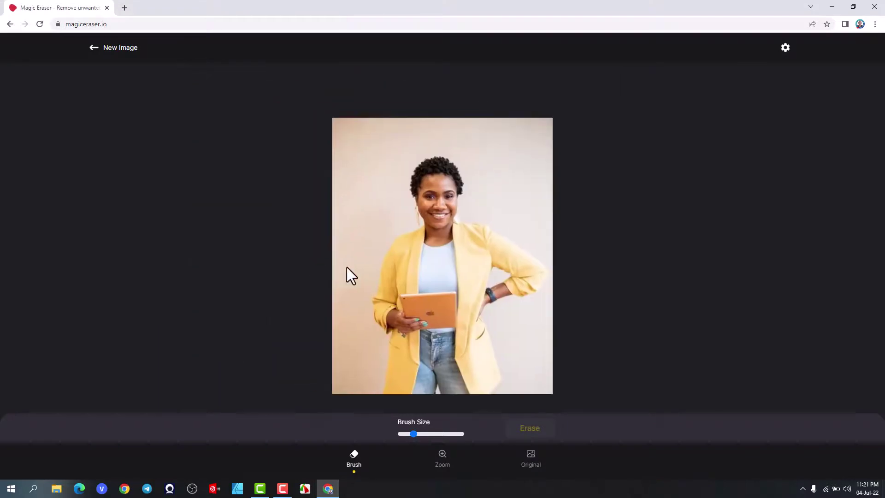
# Step: Erase the tablet logo, then the wristwatch, and show the original for comparison
pyautogui.scroll(5, 455, 278)
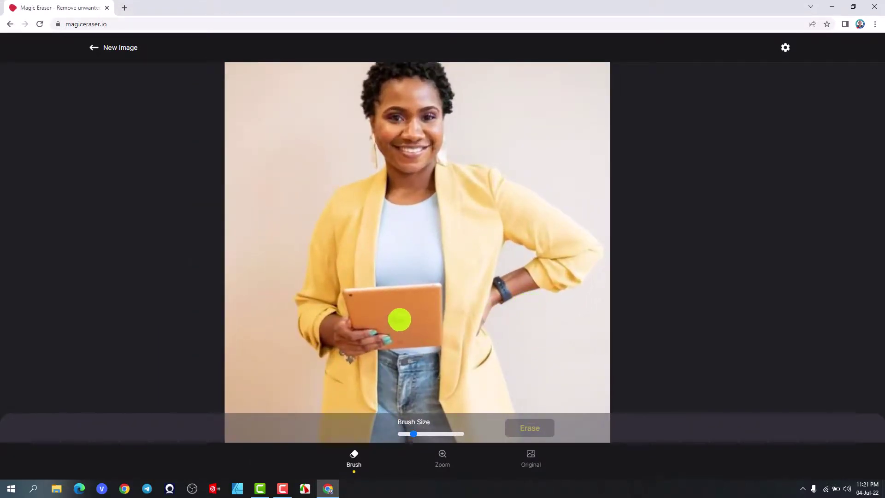
pyautogui.click(397, 322)
pyautogui.click(544, 426)
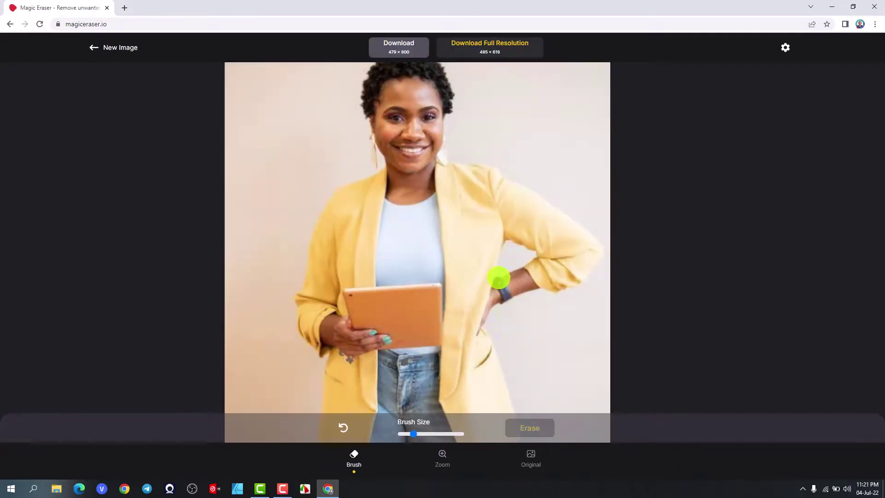
pyautogui.moveTo(491, 278); pyautogui.dragTo(507, 307)
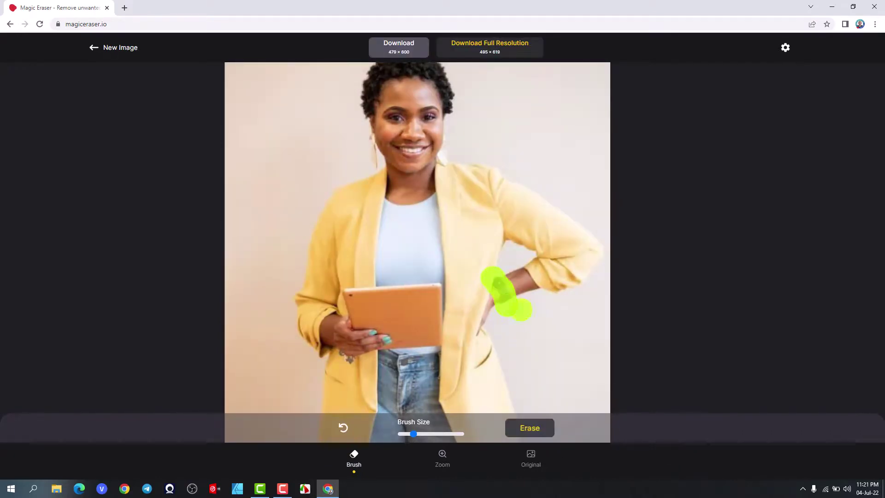
pyautogui.click(535, 436)
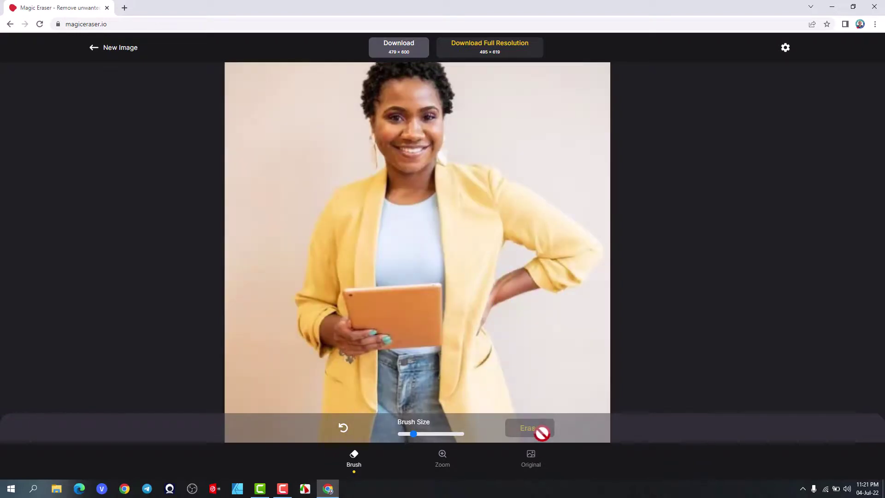
pyautogui.click(531, 459)
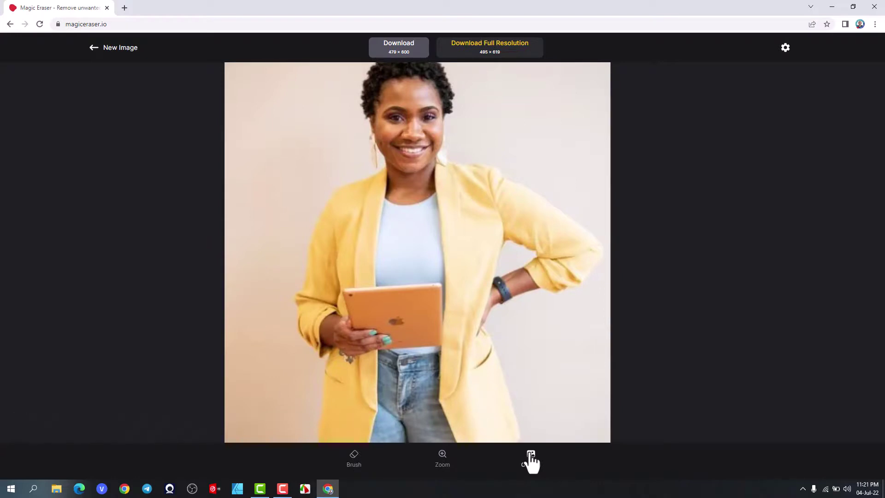
# Step: Show the watch-free edited photo, zoom out, and return to the New Image upload page
pyautogui.click(355, 461)
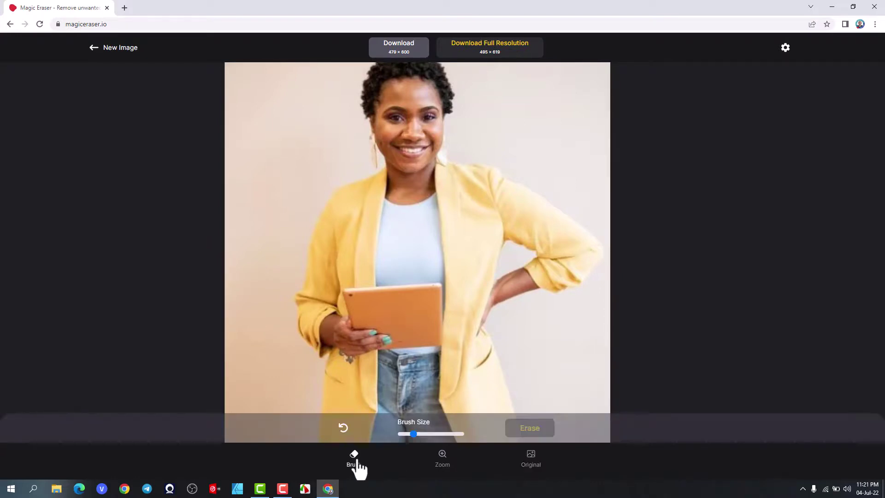
pyautogui.scroll(-5, 450, 341)
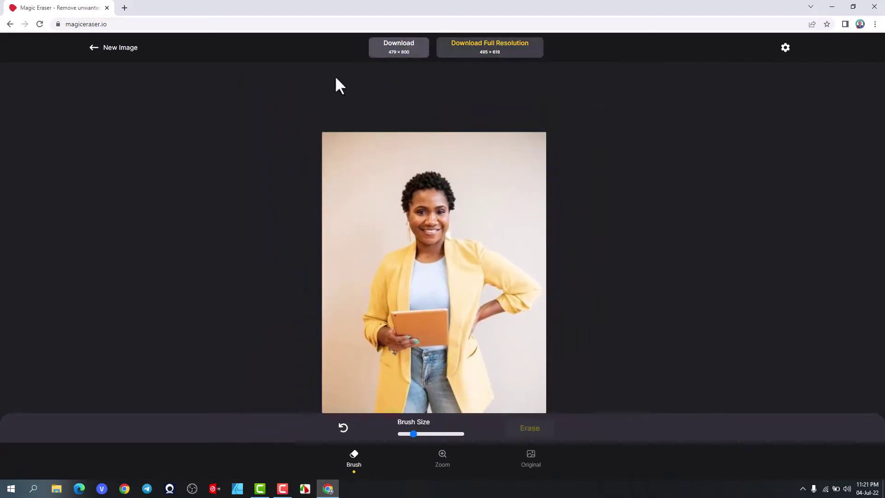
pyautogui.click(120, 48)
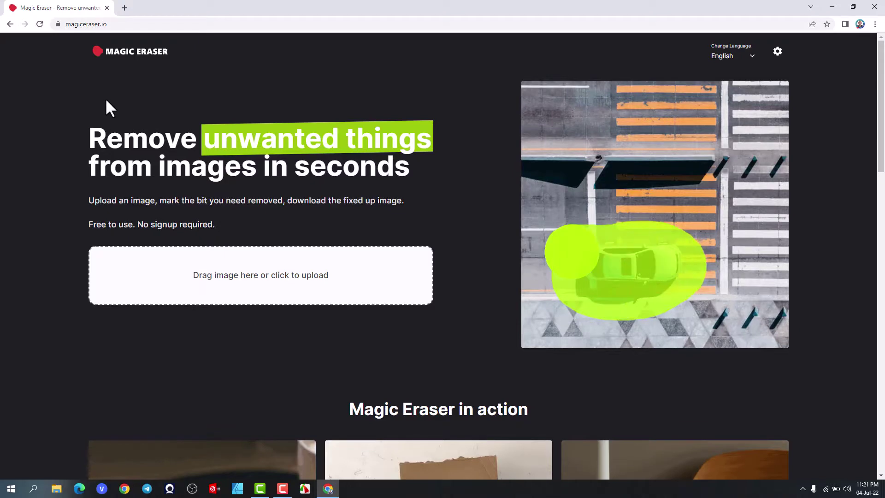
# Step: Switch to the red app on the Windows taskbar
pyautogui.click(282, 489)
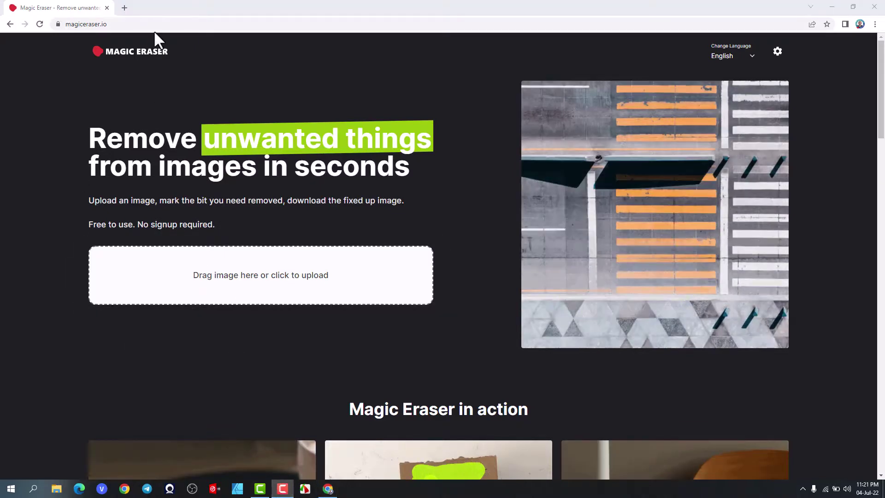